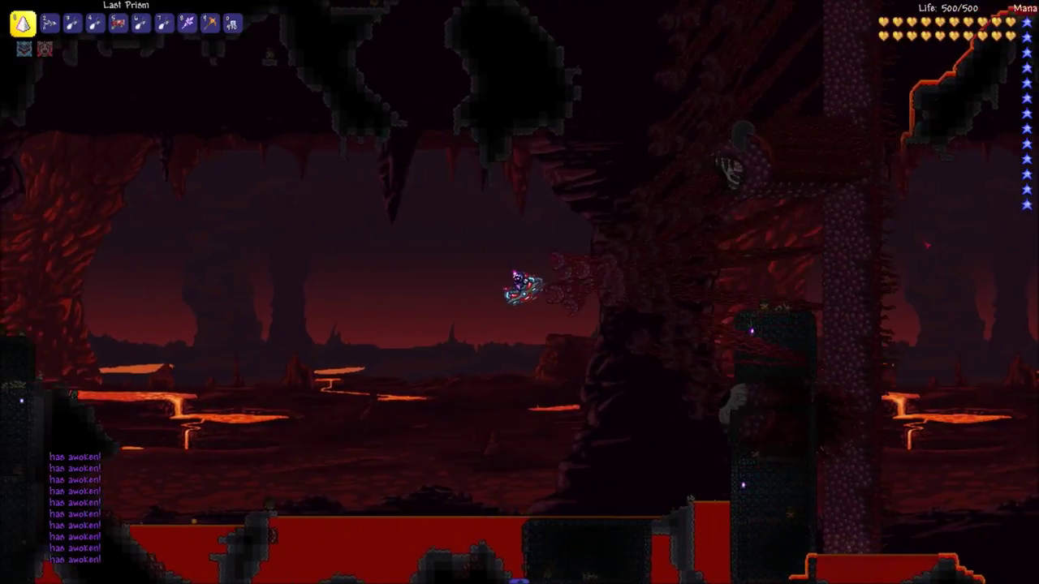
# Step: Finish off the Wall of Flesh with the Last Prism, then pan the world map to the snowy surface
pyautogui.moveTo(536, 280)
pyautogui.mouseDown()
pyautogui.moveTo(529, 273)
pyautogui.moveTo(536, 286)
pyautogui.mouseUp()
pyautogui.press('d')
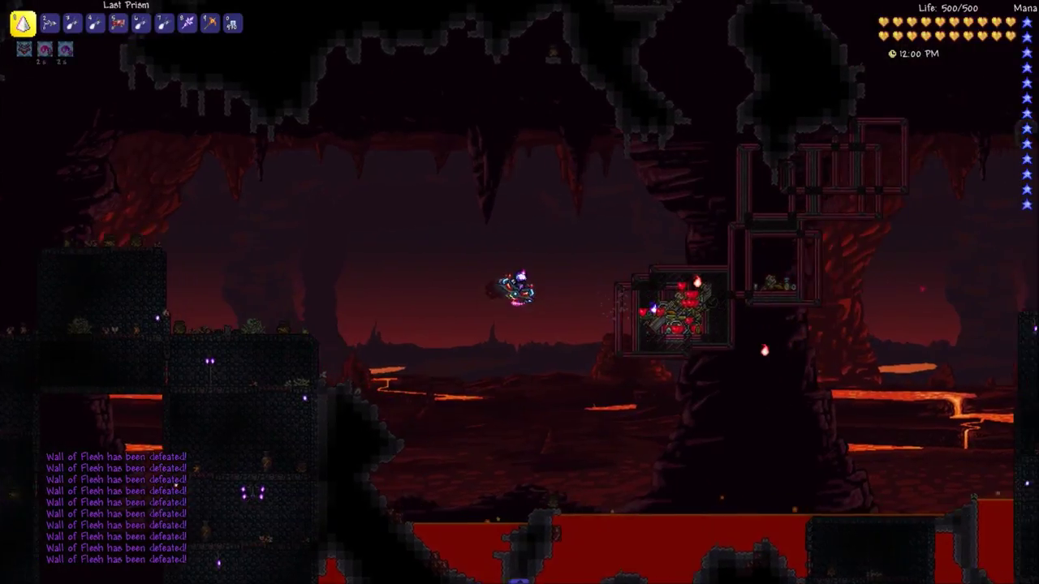
pyautogui.press('a')
pyautogui.moveTo(535, 280); pyautogui.dragTo(568, 280)
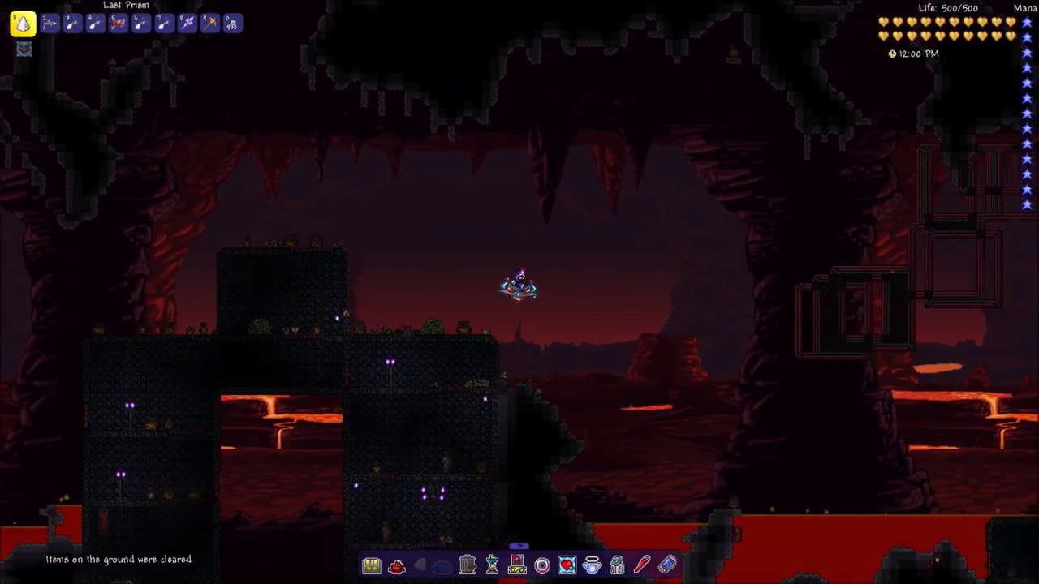
pyautogui.press('m')
pyautogui.moveTo(520, 162); pyautogui.dragTo(520, 487)
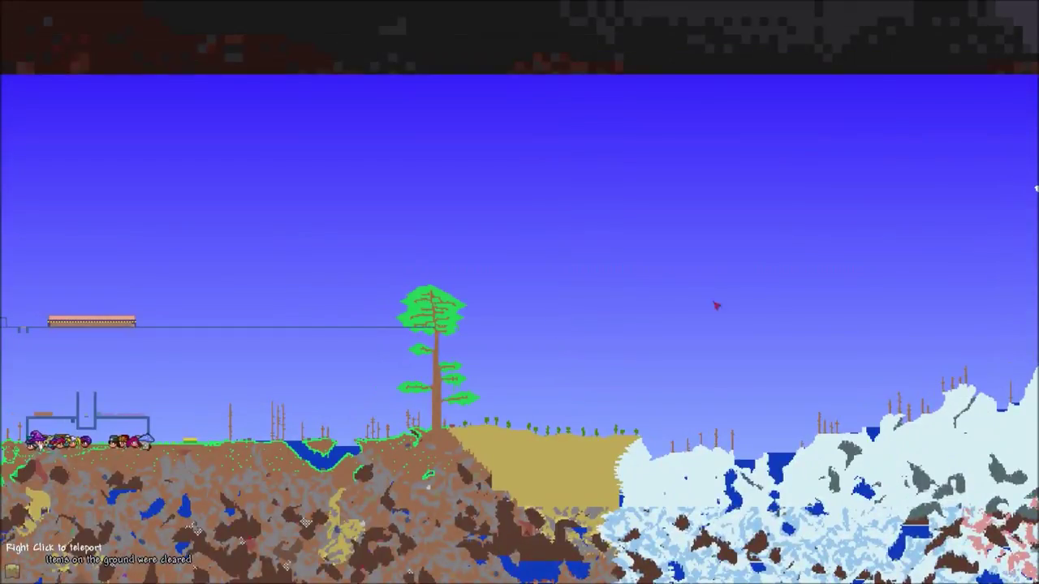
# Step: Teleport to the surface, summon Plantera from the NPC Spawner boss list, and fire the Last Prism at it
pyautogui.rightClick(519, 292)
pyautogui.click(593, 566)
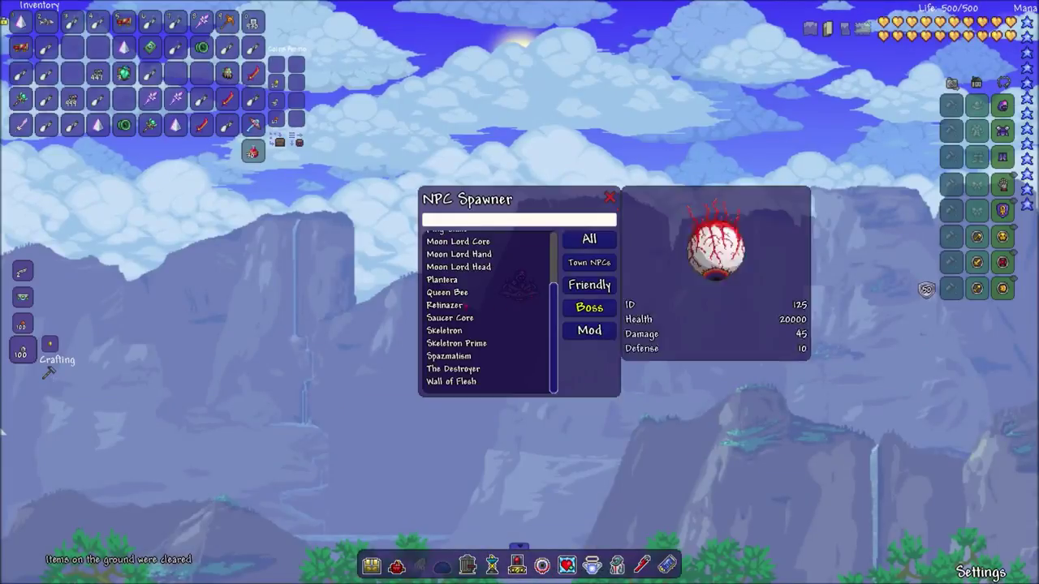
pyautogui.moveTo(442, 280)
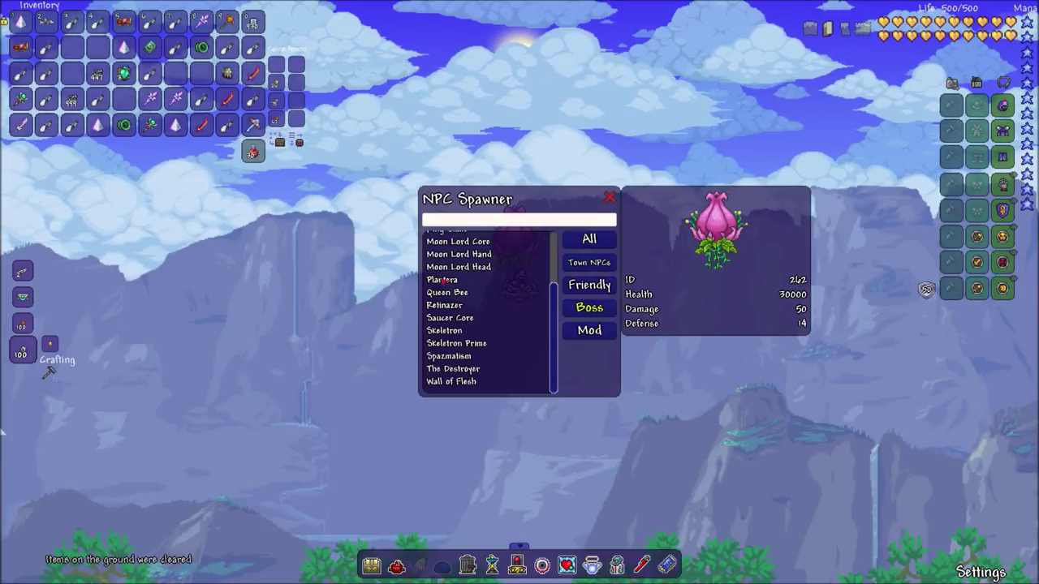
pyautogui.click(448, 280)
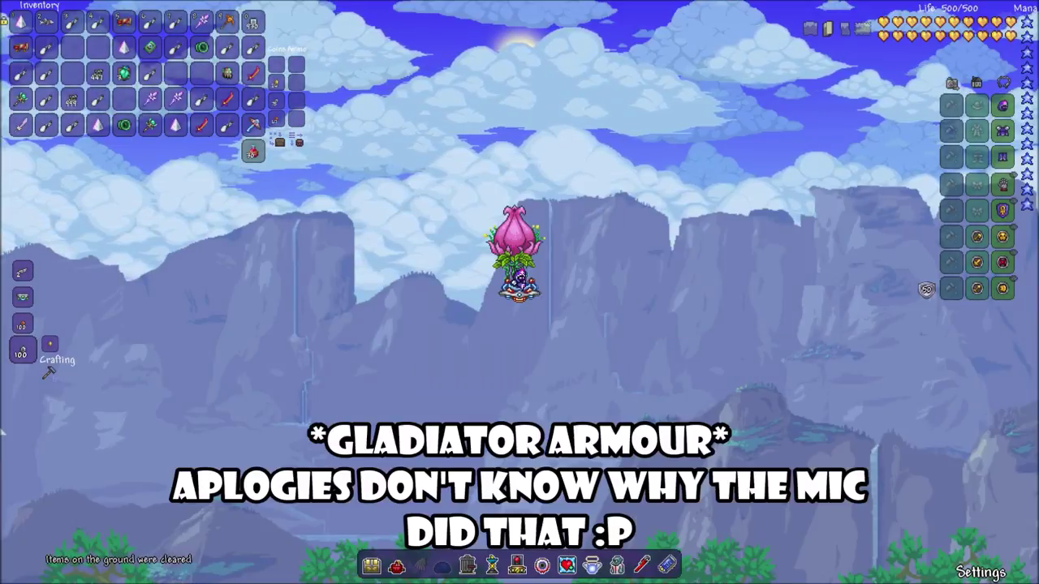
pyautogui.press('Escape')
pyautogui.moveTo(47, 372)
pyautogui.mouseDown()
pyautogui.moveTo(4, 432)
pyautogui.moveTo(880, 369)
pyautogui.mouseUp()
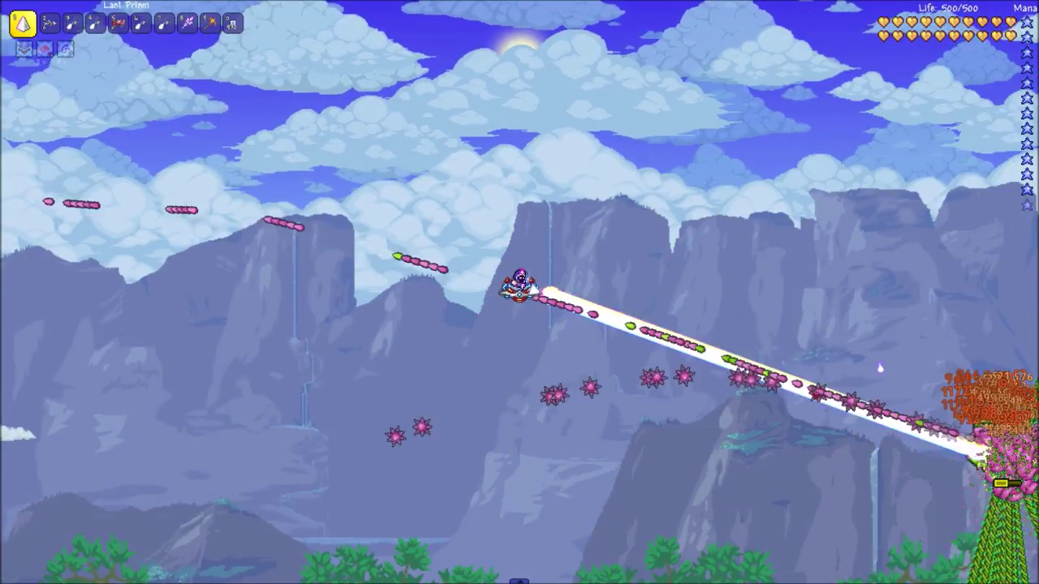
# Step: Kill Plantera with the Last Prism, then collect and inspect its Plantera Trophy and Temple Key
pyautogui.moveTo(880, 369); pyautogui.dragTo(777, 394)
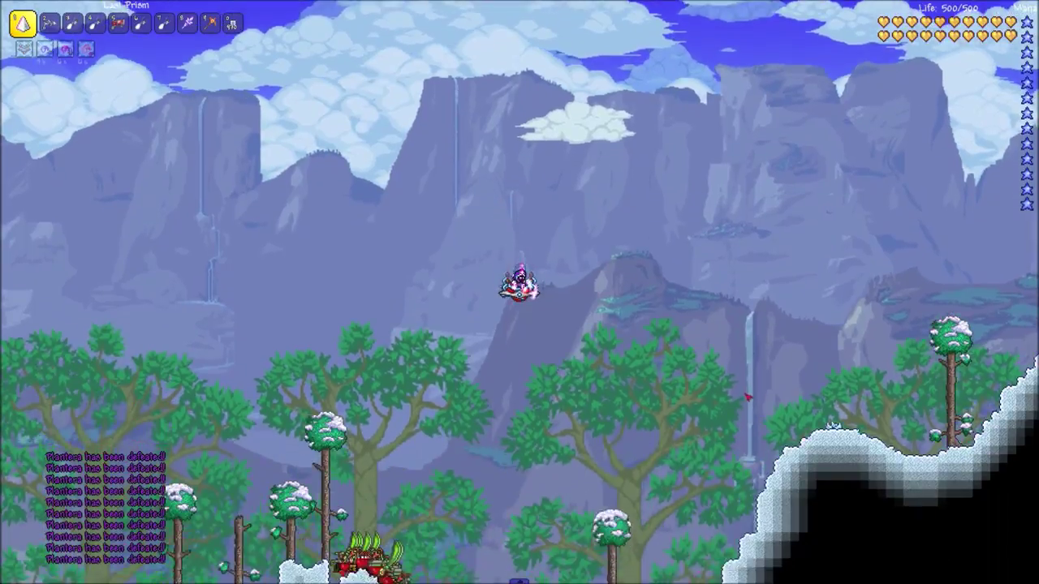
pyautogui.press('Escape')
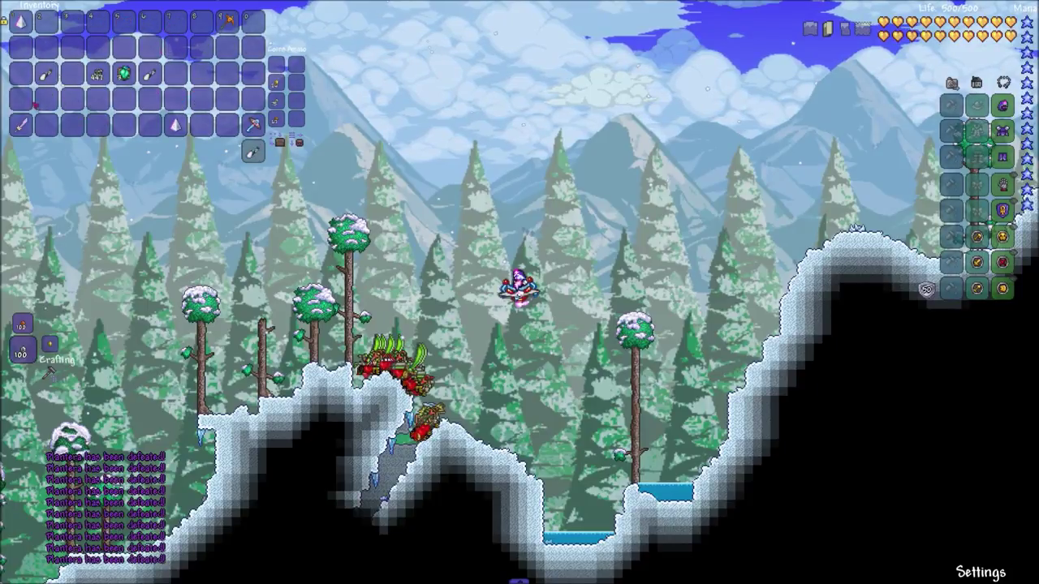
pyautogui.press('a')
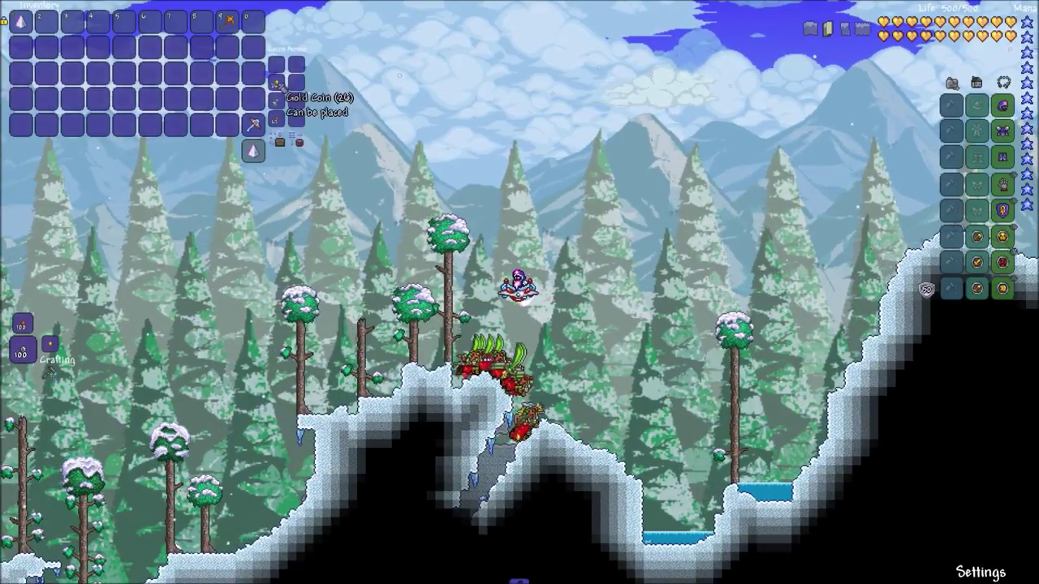
pyautogui.press('Escape')
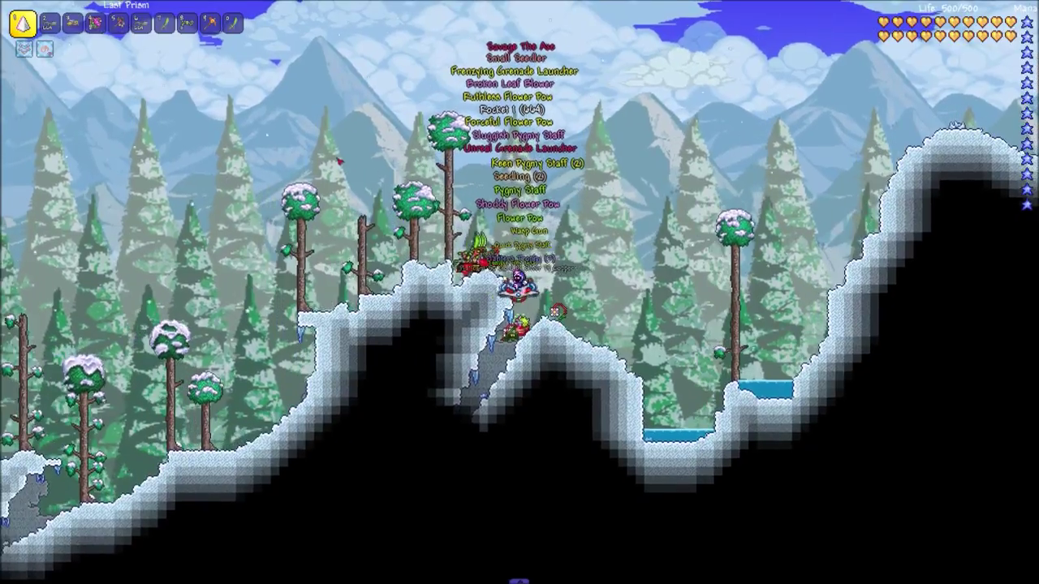
pyautogui.press('Escape')
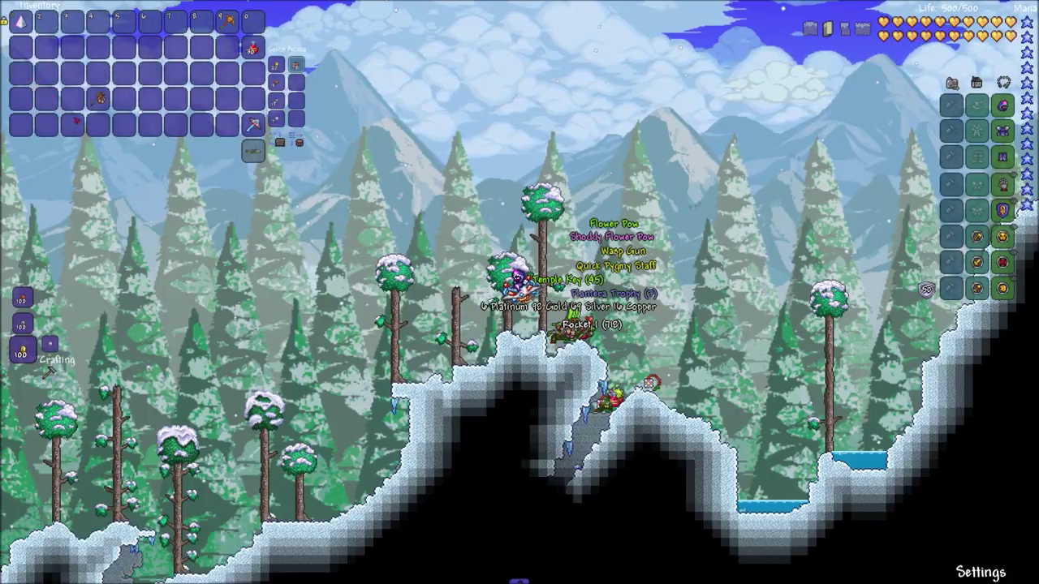
pyautogui.press('Escape')
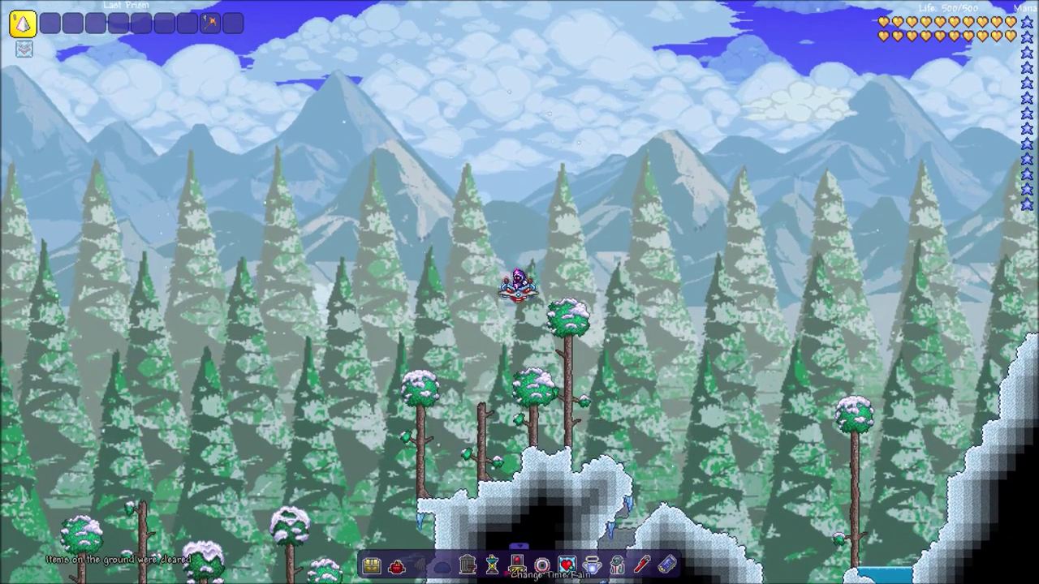
# Step: Summon a Martian Saucer via Saucer Core and chase it with the Last Prism beam
pyautogui.press('Escape')
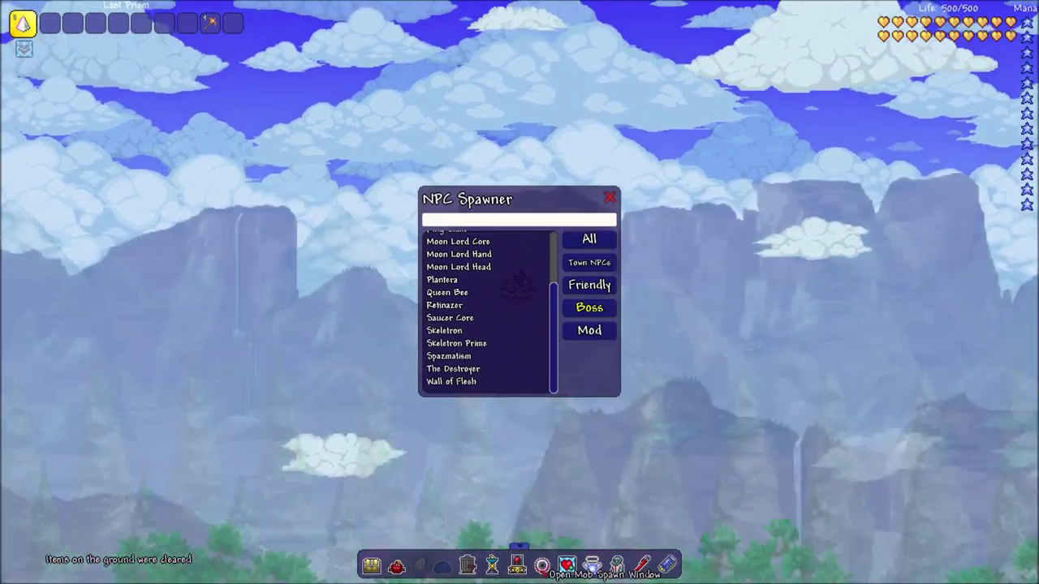
pyautogui.moveTo(449, 318)
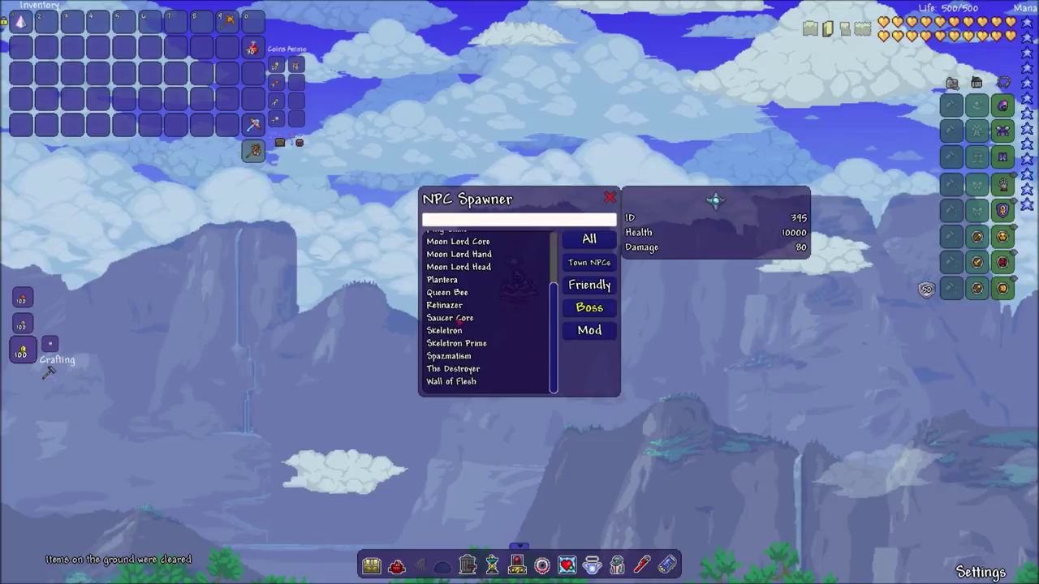
pyautogui.click(460, 318)
pyautogui.press('Escape')
pyautogui.moveTo(454, 268); pyautogui.dragTo(412, 284)
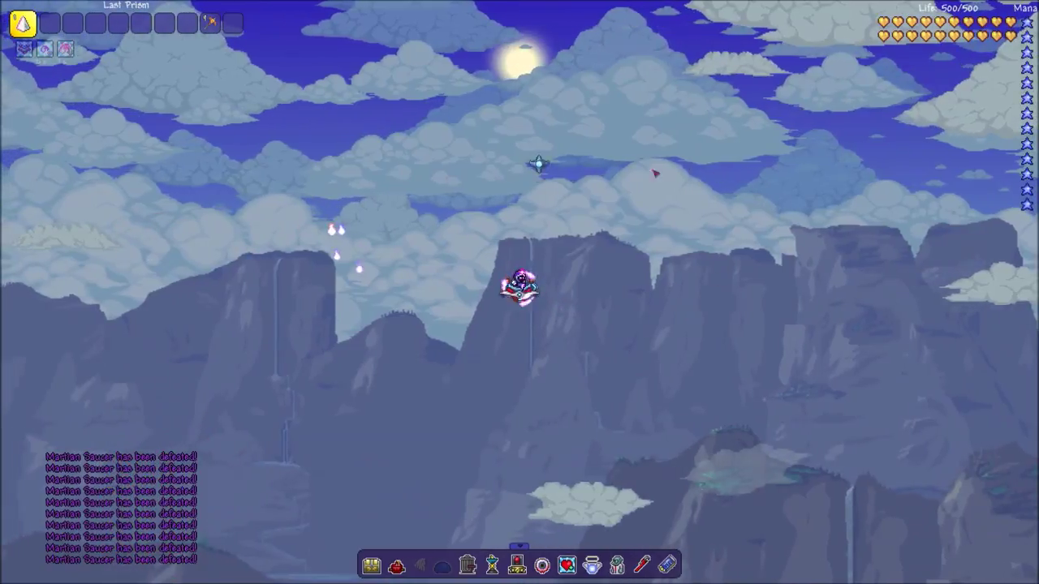
pyautogui.moveTo(638, 154); pyautogui.dragTo(674, 113)
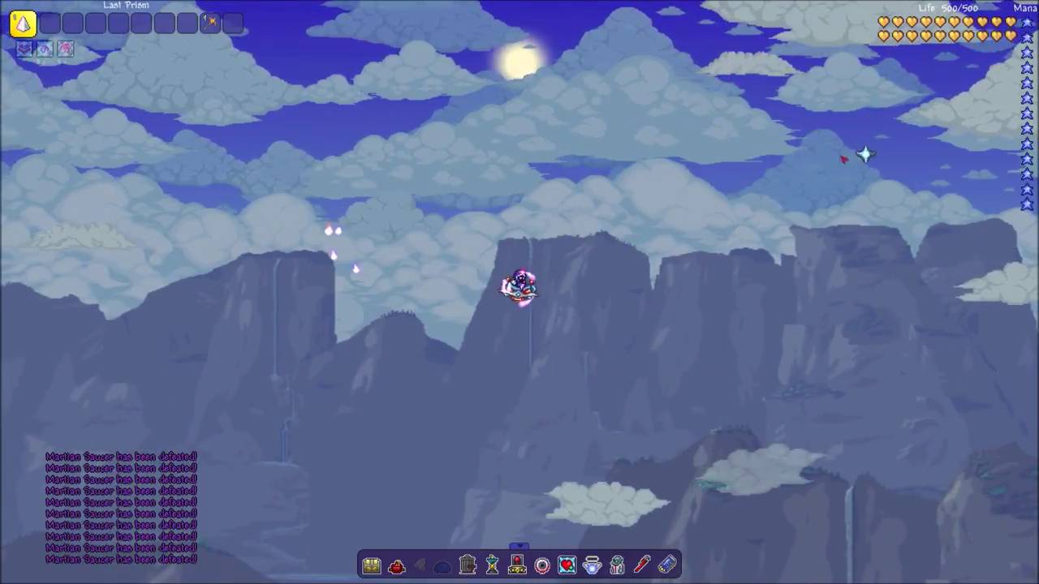
pyautogui.press('d')
# Step: Collect the saucer loot, including the Laser Drill, and check it in the inventory
pyautogui.press('0')
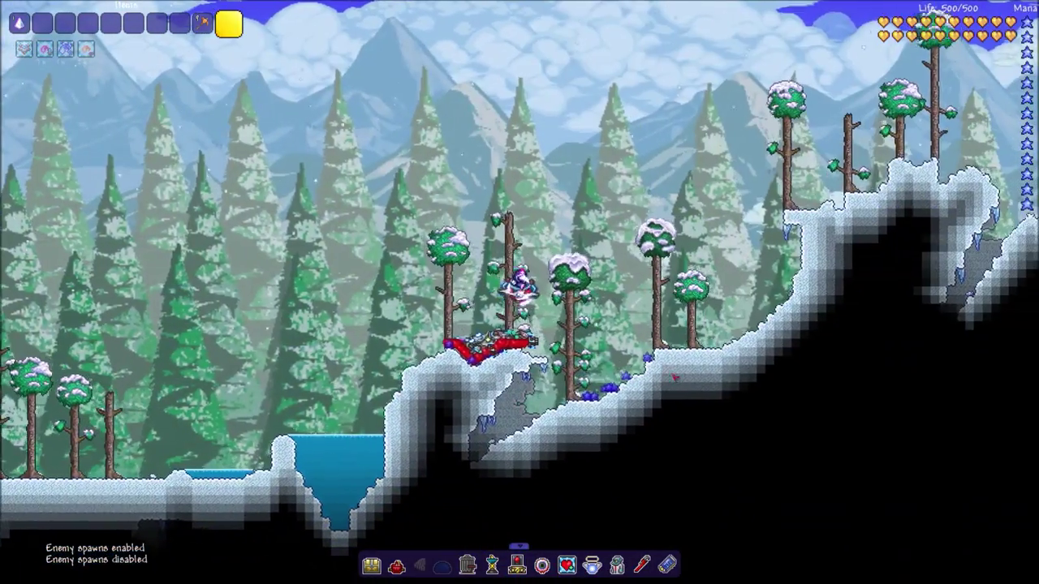
pyautogui.press('Escape')
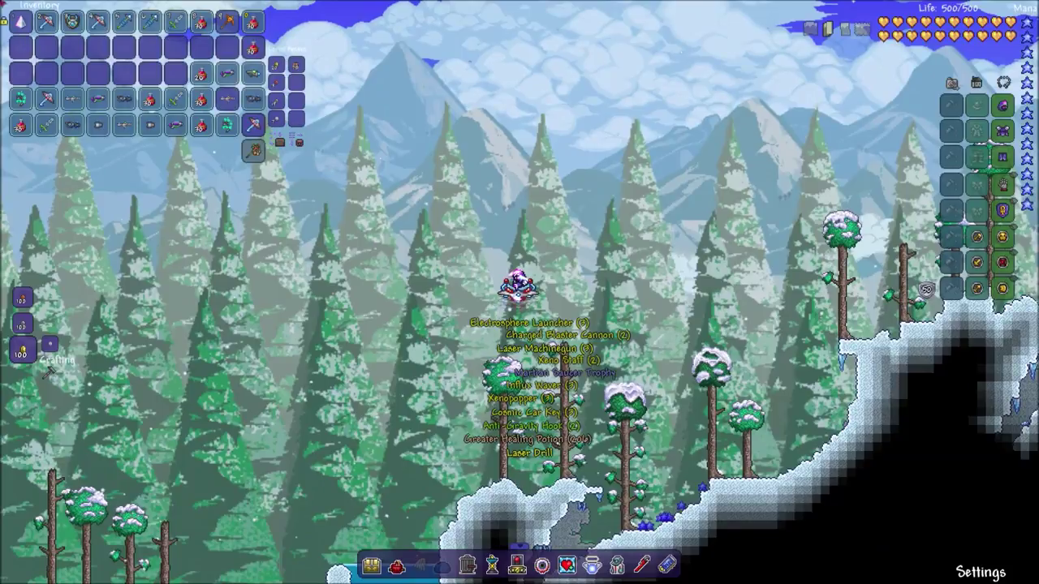
pyautogui.press('Escape')
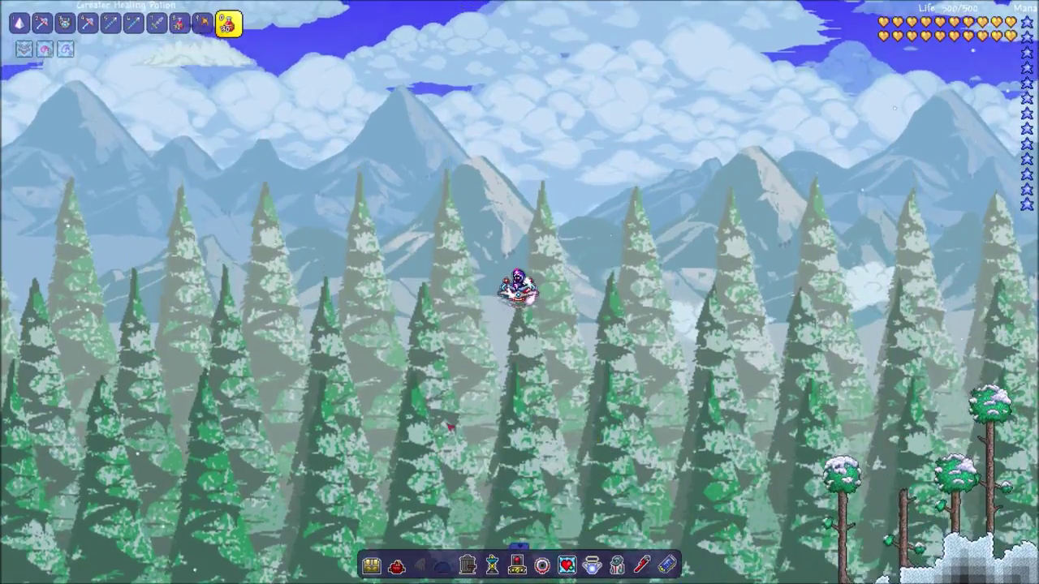
pyautogui.press('Escape')
pyautogui.press('k')
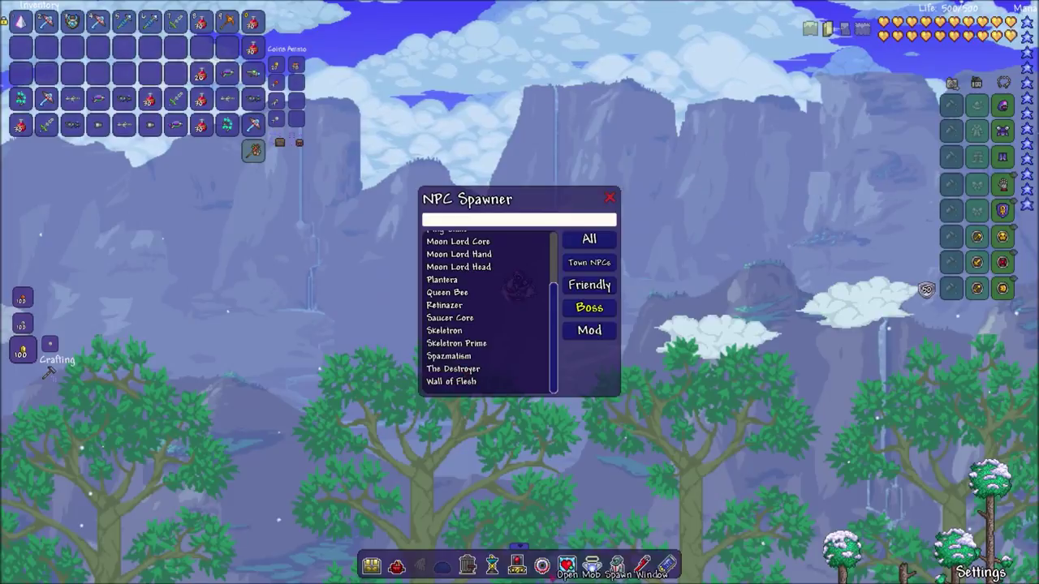
# Step: Summon The Destroyer, drink a greater healing potion, and start firing the Last Prism at it
pyautogui.click(517, 565)
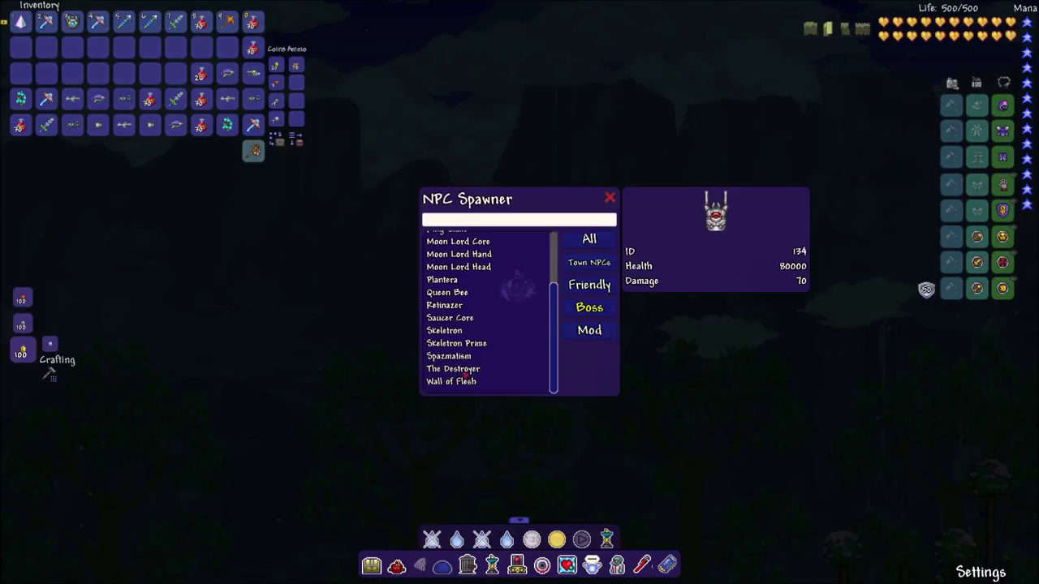
pyautogui.click(610, 199)
pyautogui.press('Escape')
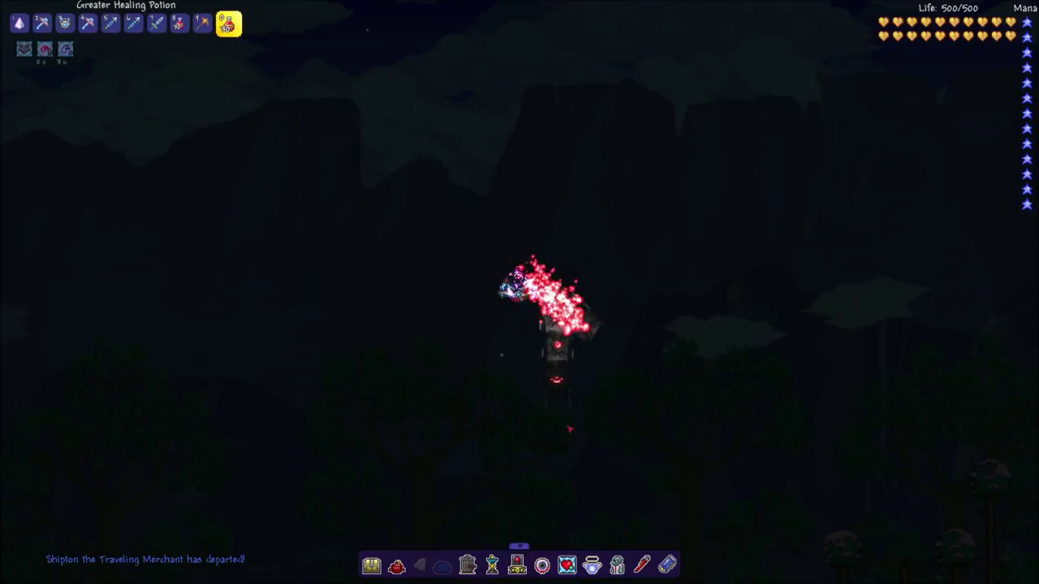
pyautogui.press('1')
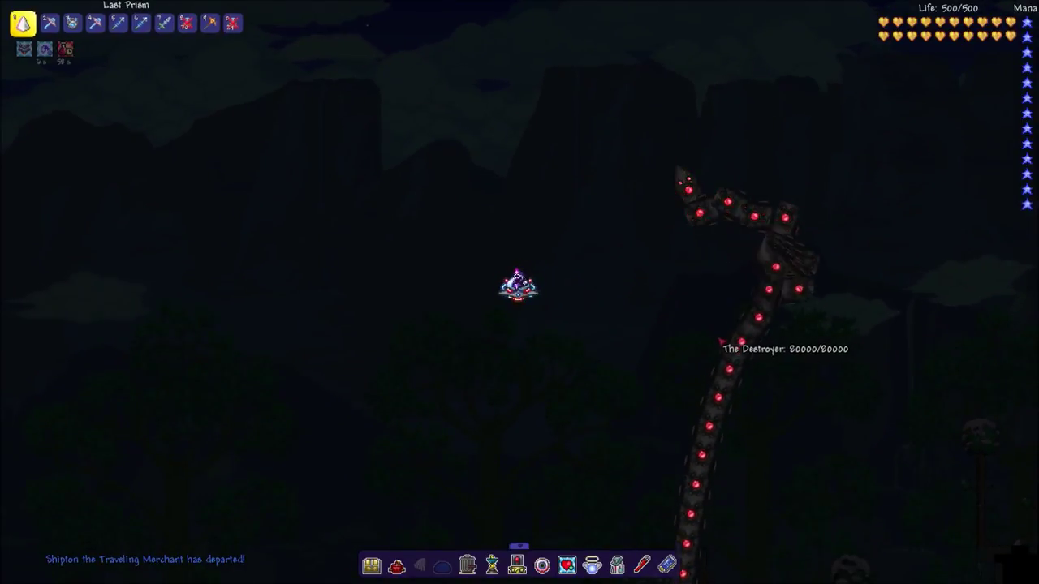
pyautogui.moveTo(730, 309); pyautogui.dragTo(811, 292)
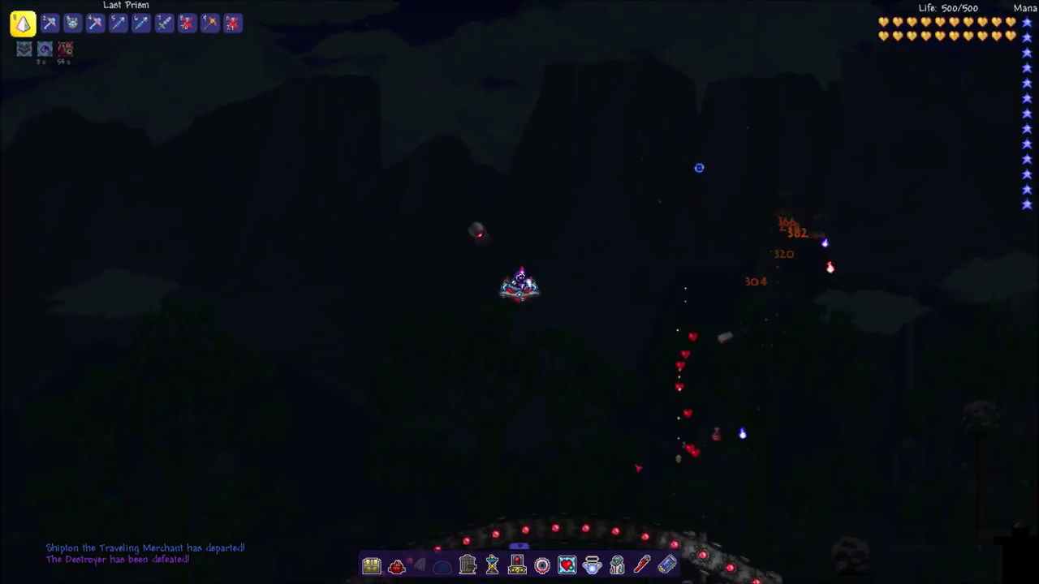
# Step: Finish off The Destroyer, toggle enemy spawning, and clear the ground items
pyautogui.press('m')
pyautogui.press('m')
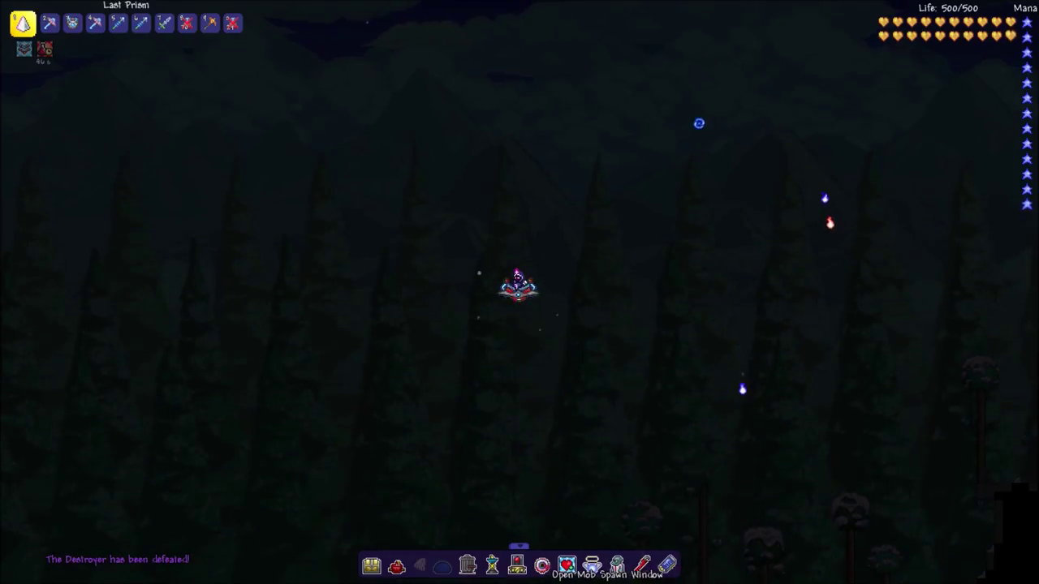
pyautogui.moveTo(244, 276)
pyautogui.mouseDown()
pyautogui.moveTo(81, 268)
pyautogui.moveTo(730, 568)
pyautogui.mouseUp()
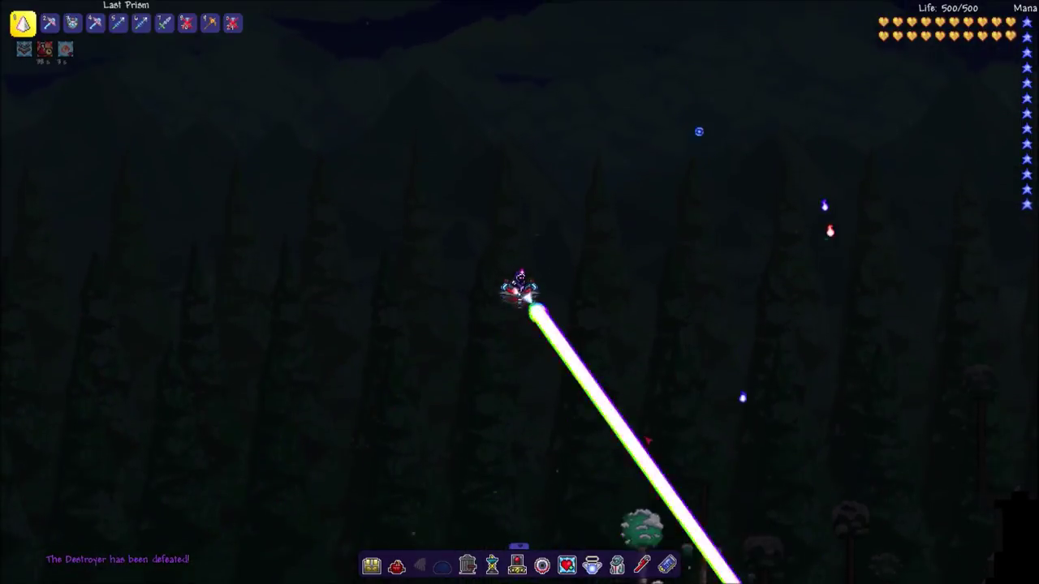
pyautogui.click(492, 565)
pyautogui.click(591, 565)
pyautogui.click(516, 565)
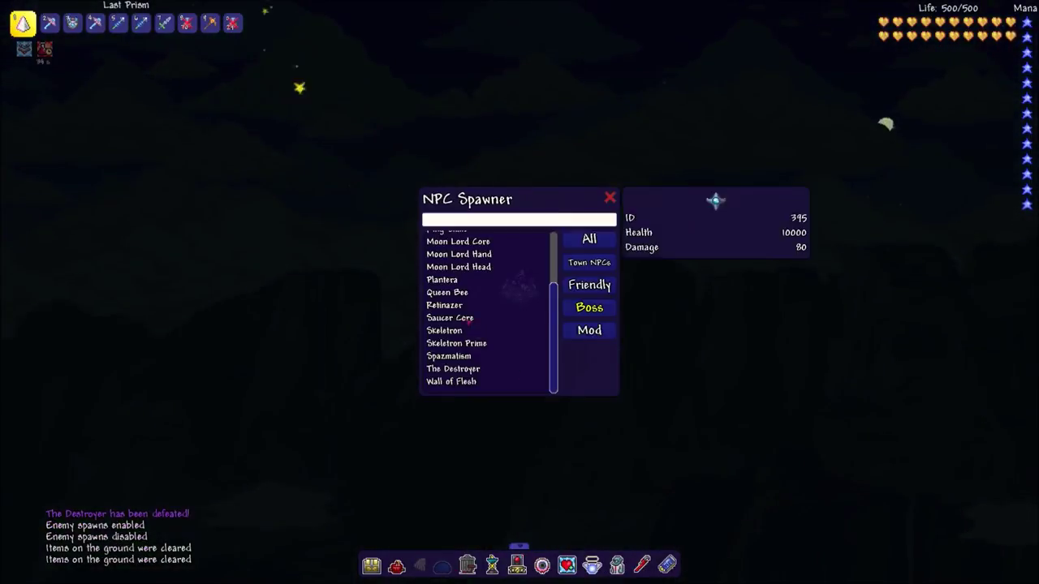